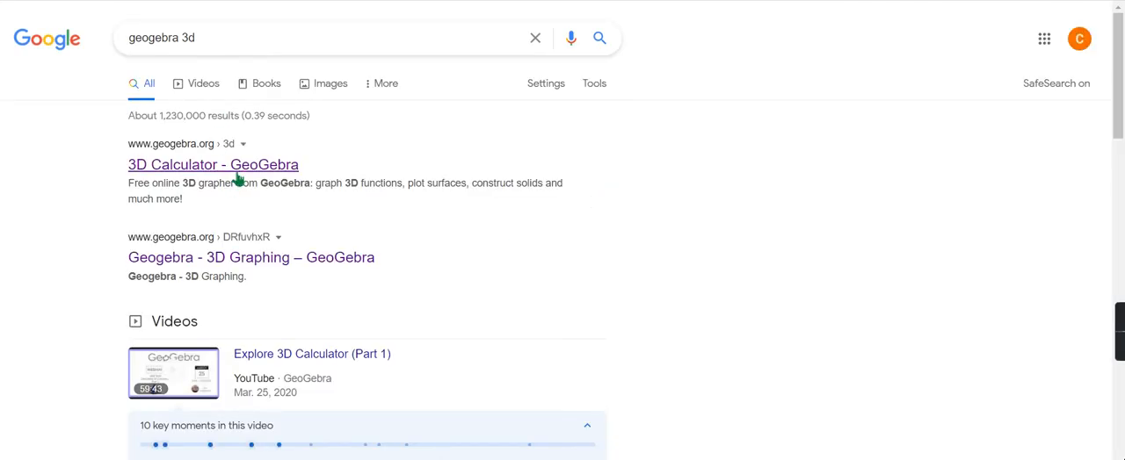
Open GeoGebra's 3D Calculator with the unsaved changes discarded and show the complete set of construction tools.
{"action": "left_click", "coordinate": [238, 173]}
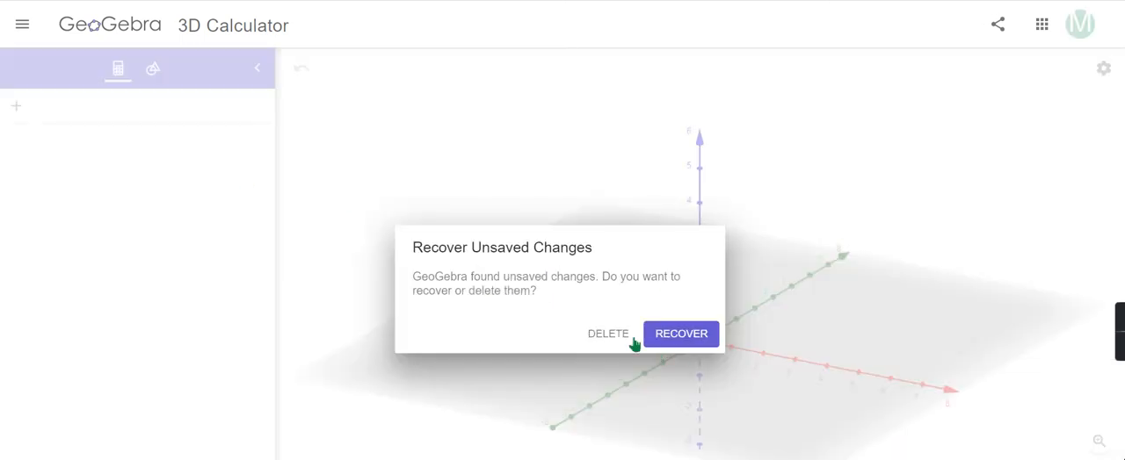
{"action": "left_click", "coordinate": [603, 337]}
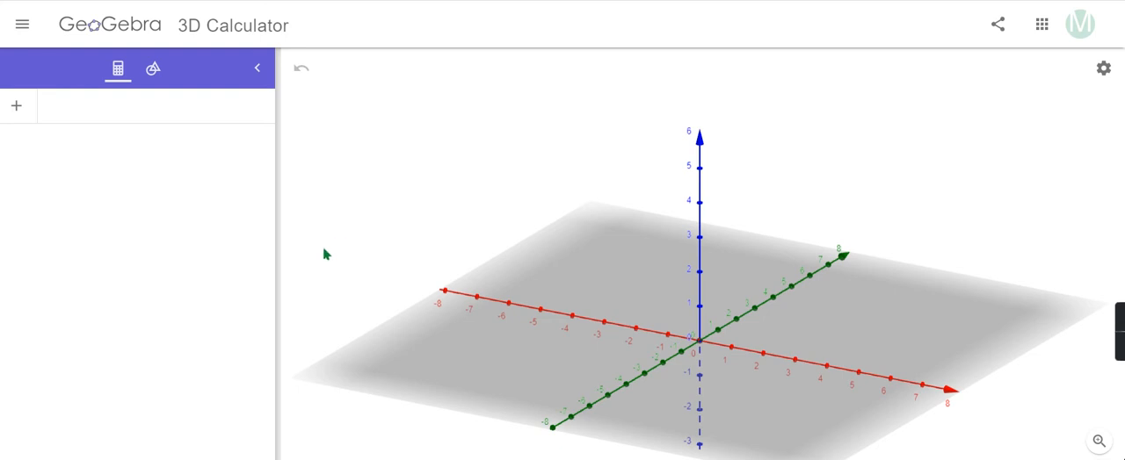
{"action": "left_click", "coordinate": [154, 76]}
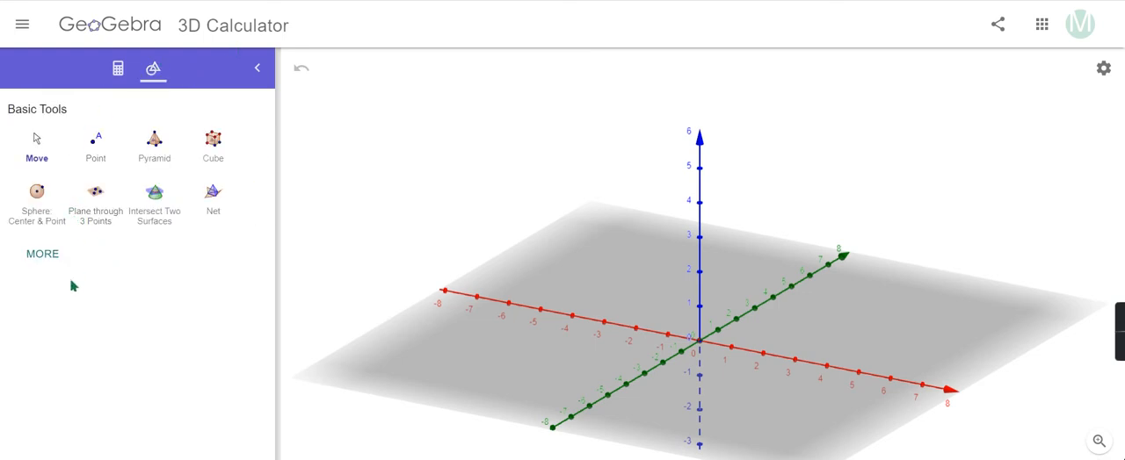
{"action": "left_click", "coordinate": [54, 255]}
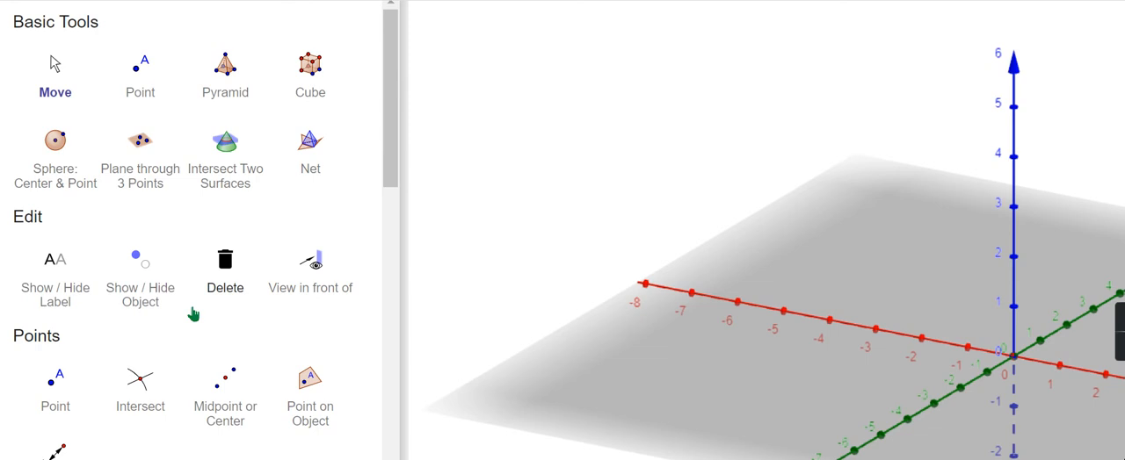
Build a pyramid with a triangular base on the grey plane, on the negative-x, positive-y side, with its apex above the base.
{"action": "left_click", "coordinate": [225, 81]}
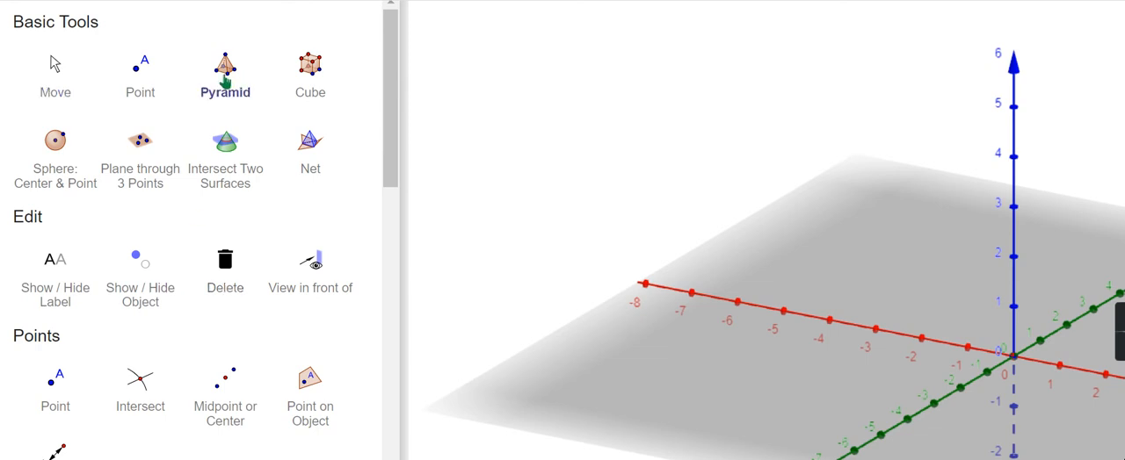
{"action": "right_click", "coordinate": [807, 250]}
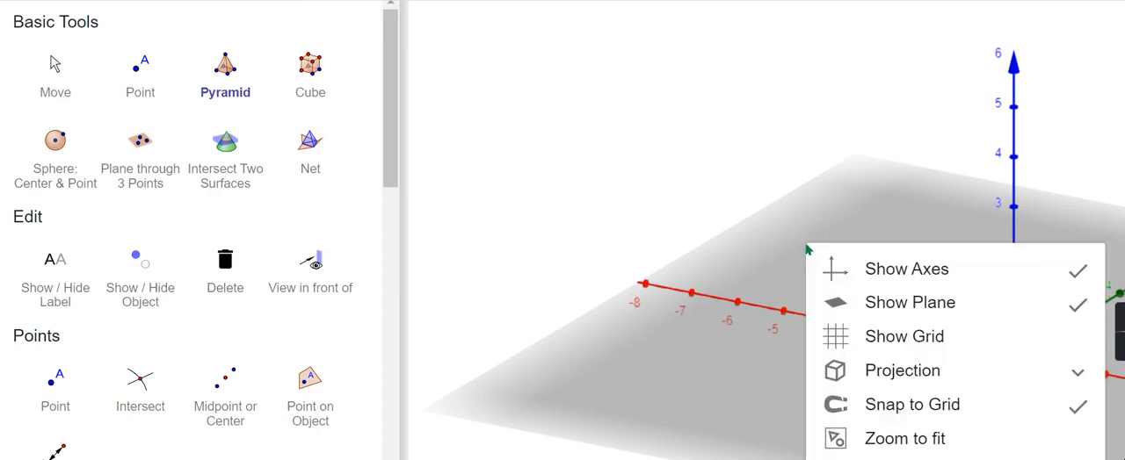
{"action": "left_click", "coordinate": [796, 234]}
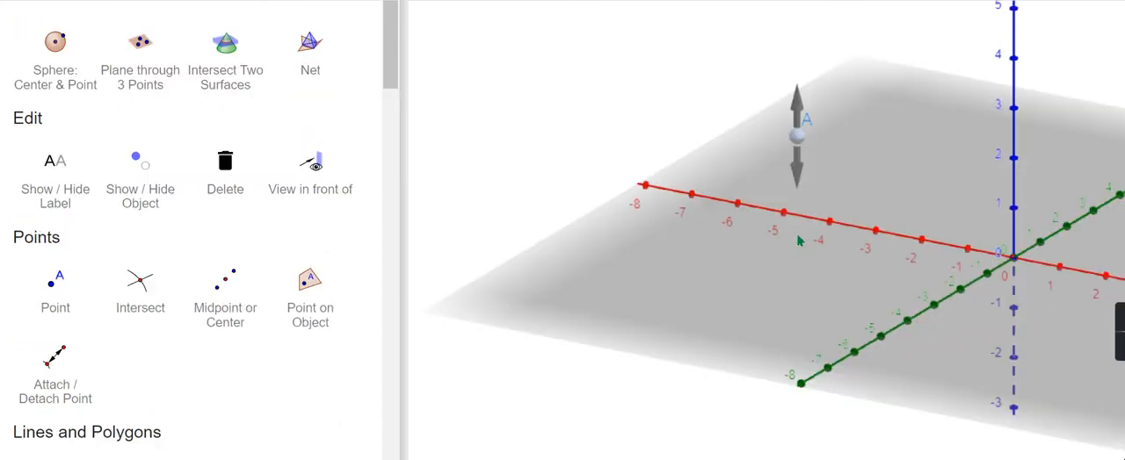
{"action": "left_click", "coordinate": [923, 162]}
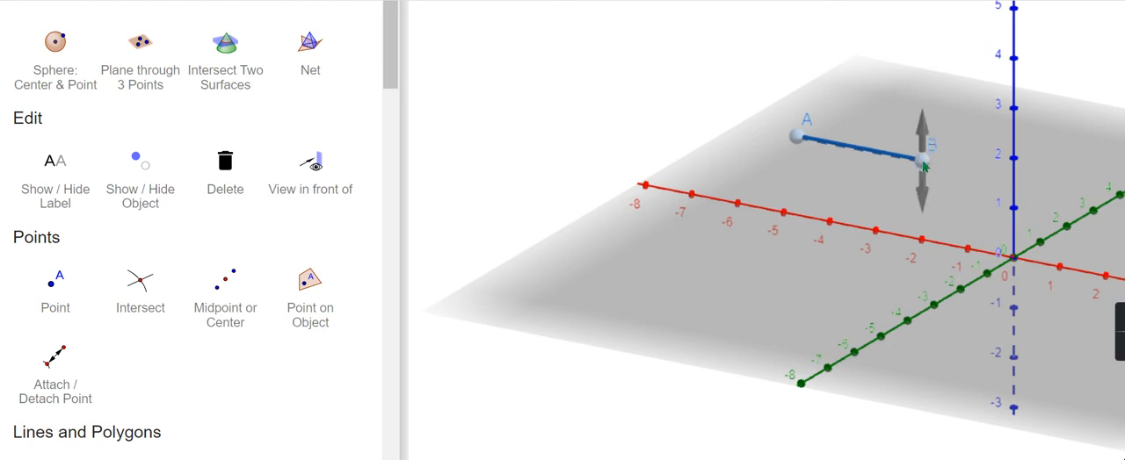
{"action": "left_click", "coordinate": [892, 106]}
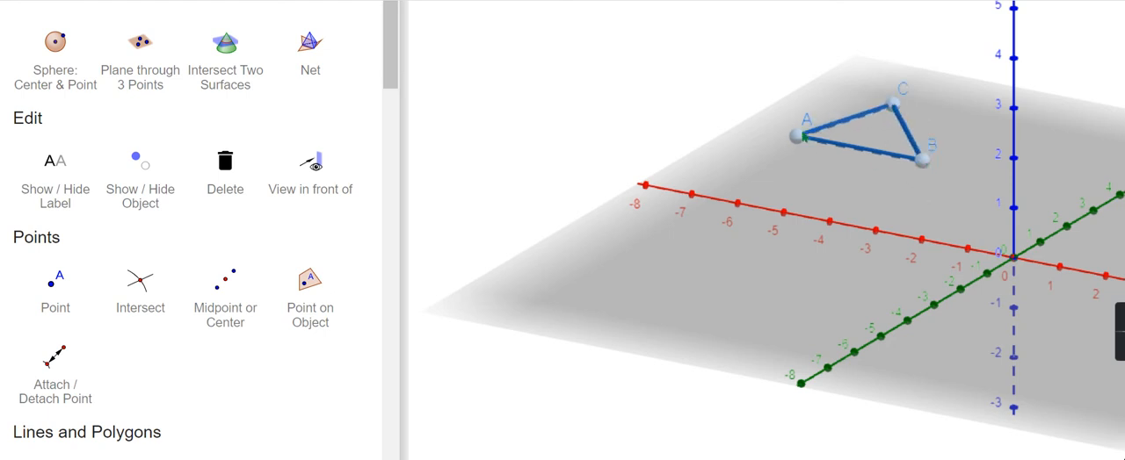
{"action": "left_click", "coordinate": [798, 137]}
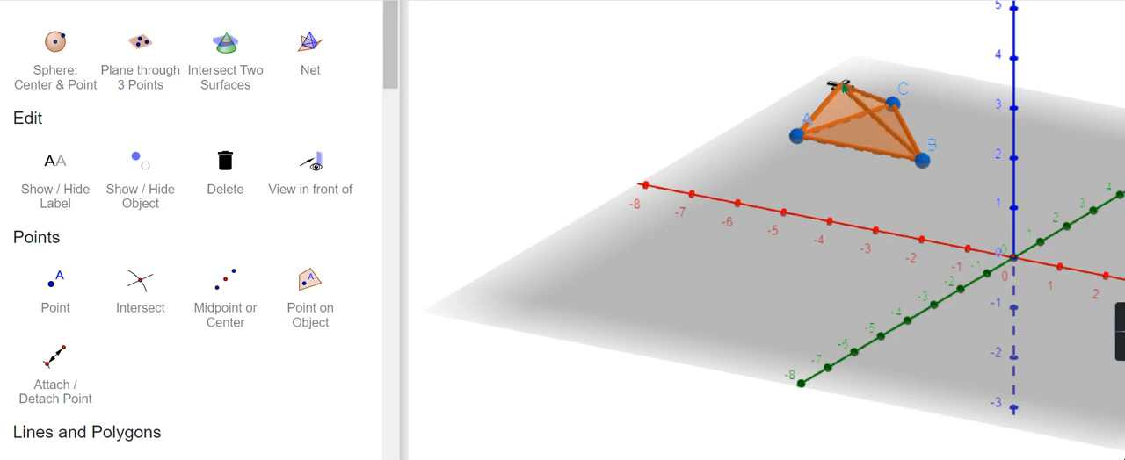
{"action": "left_click", "coordinate": [841, 84]}
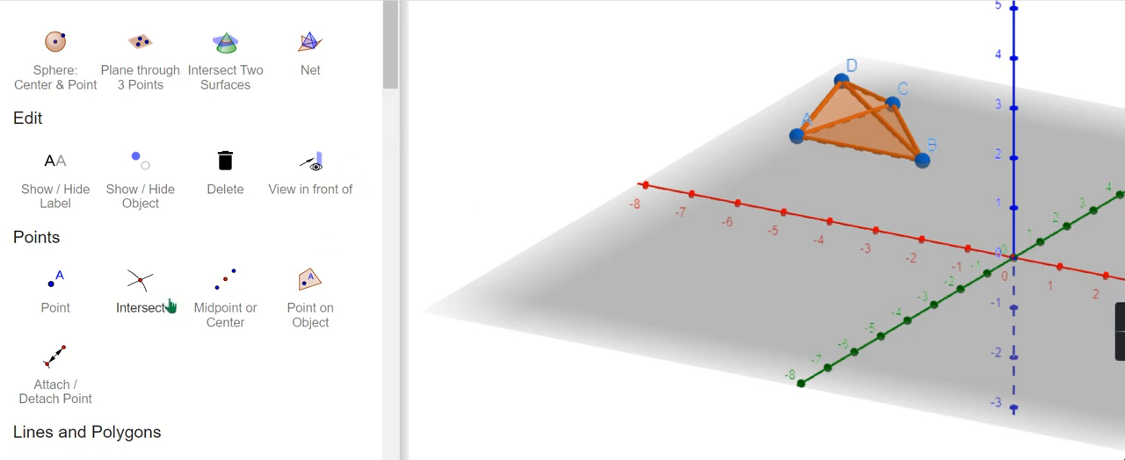
Draw a triangle with the Polygon tool on the grey plane, on the negative-x, negative-y side.
{"action": "scroll", "coordinate": [170, 306], "scroll_direction": "down", "scroll_amount": 2}
{"action": "scroll", "coordinate": [170, 306], "scroll_direction": "down", "scroll_amount": 1}
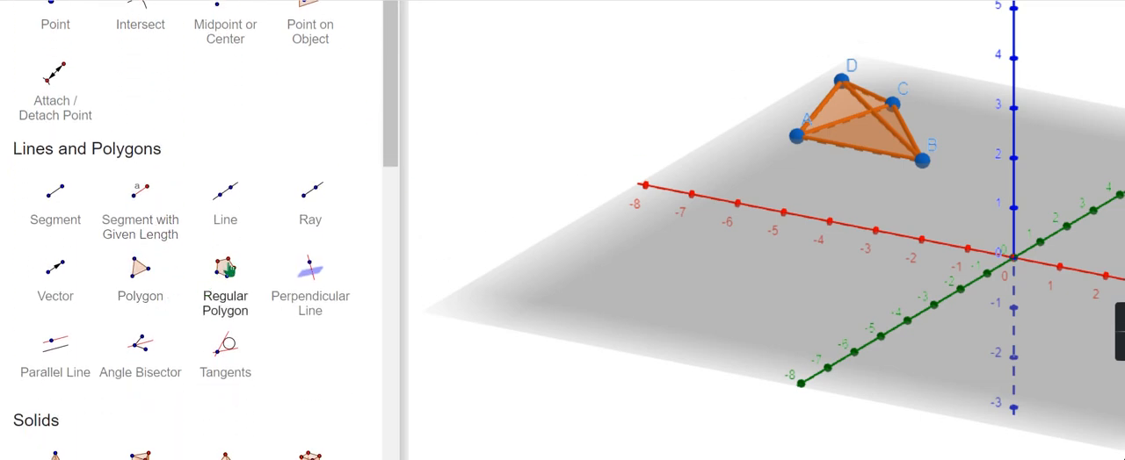
{"action": "left_click", "coordinate": [229, 270]}
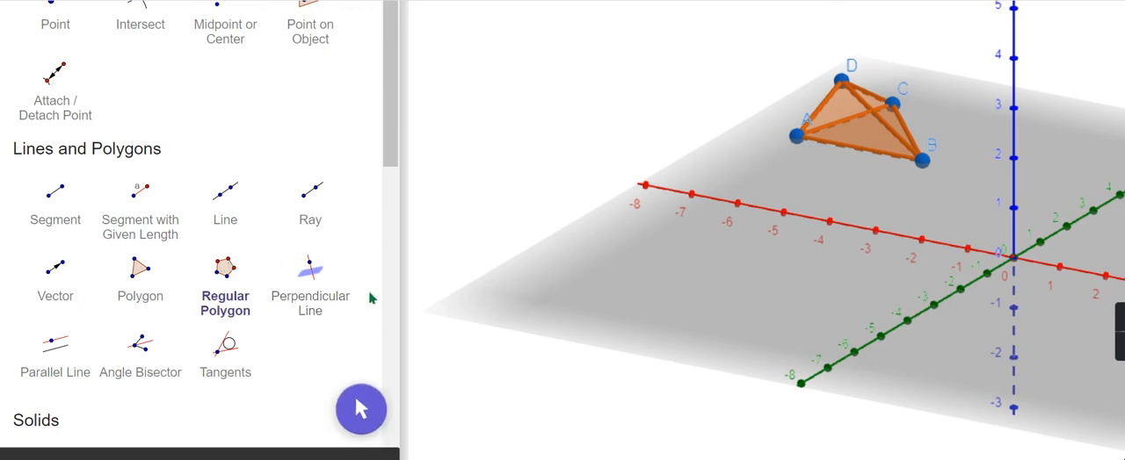
{"action": "left_click", "coordinate": [141, 271]}
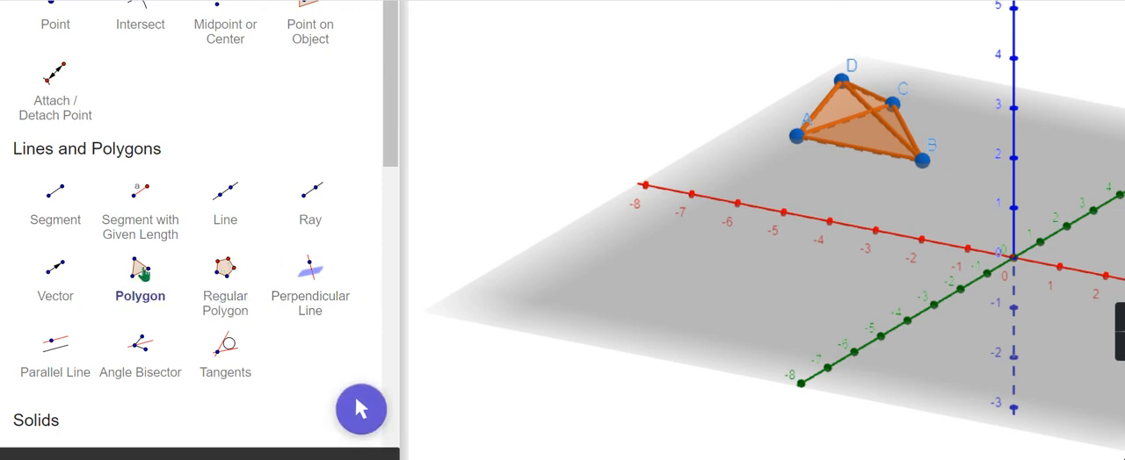
{"action": "left_click", "coordinate": [585, 273]}
{"action": "left_click", "coordinate": [733, 325]}
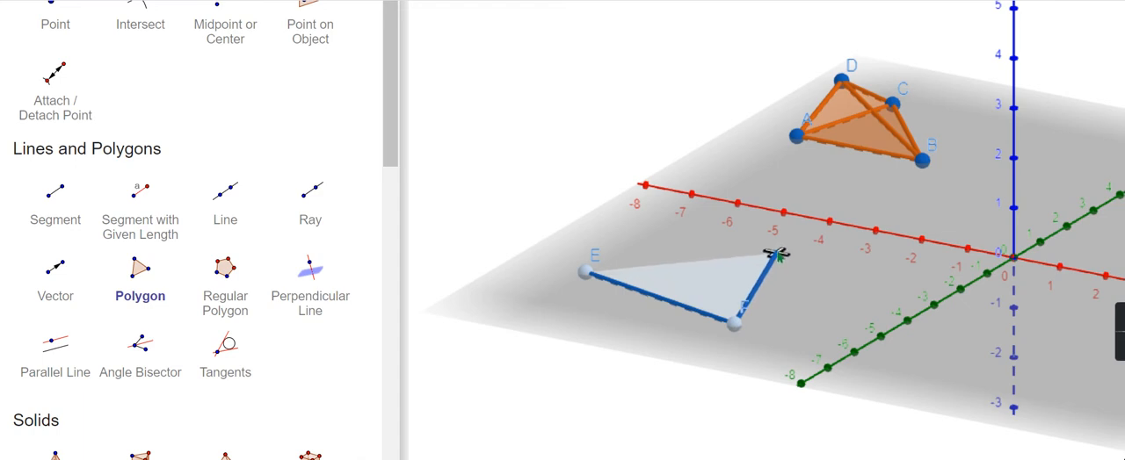
{"action": "left_click", "coordinate": [778, 246]}
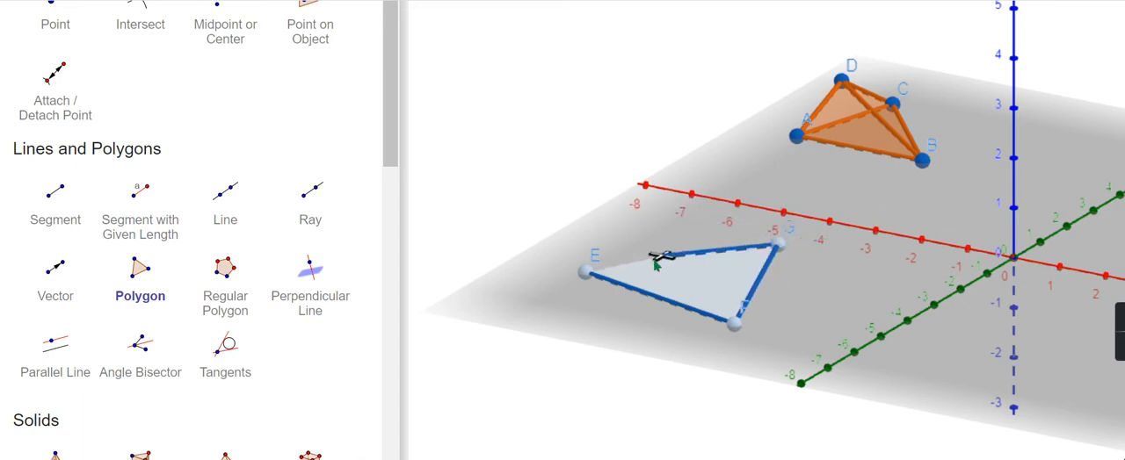
{"action": "left_click", "coordinate": [592, 274]}
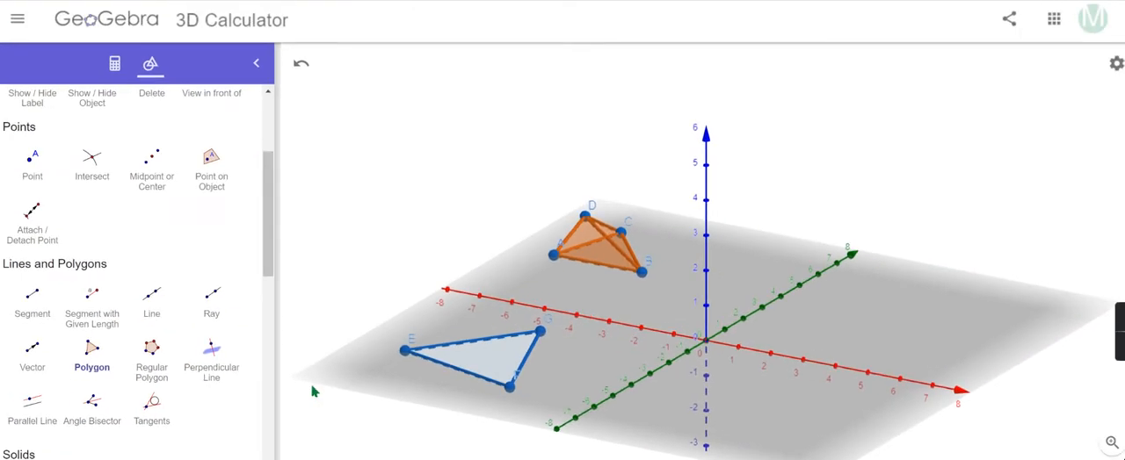
Extrude the flat triangle into a prism with an altitude of 4.
{"action": "scroll", "coordinate": [205, 390], "scroll_direction": "down", "scroll_amount": 2}
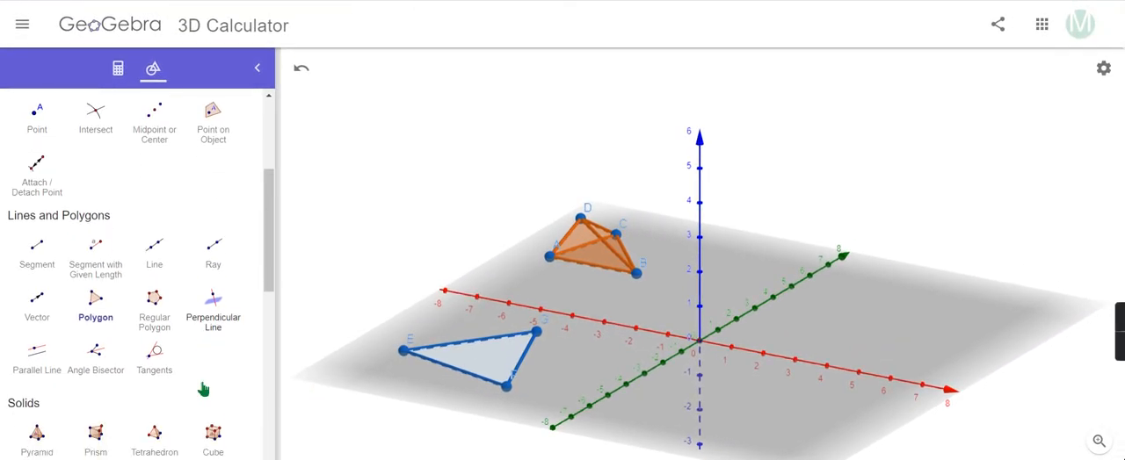
{"action": "scroll", "coordinate": [205, 389], "scroll_direction": "down", "scroll_amount": 2}
{"action": "scroll", "coordinate": [203, 387], "scroll_direction": "up", "scroll_amount": 2}
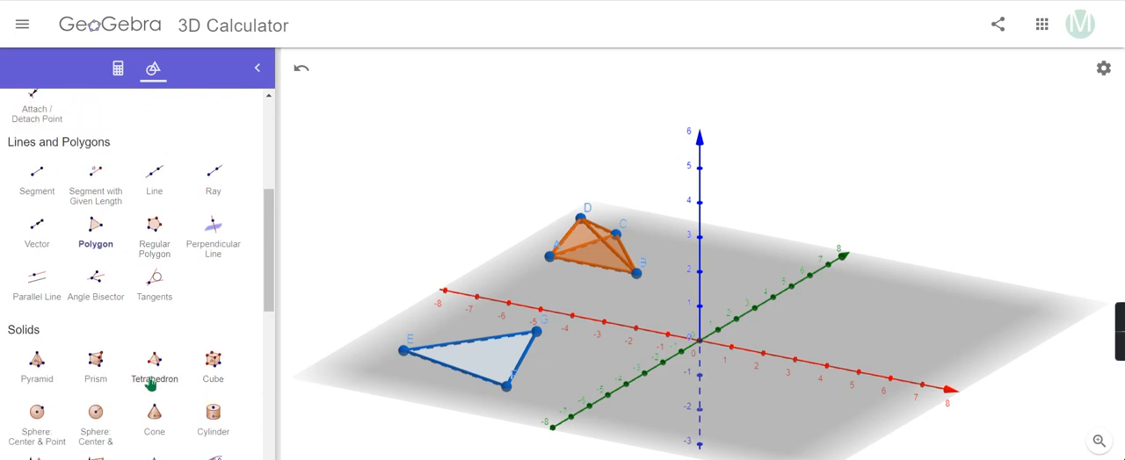
{"action": "scroll", "coordinate": [151, 384], "scroll_direction": "down", "scroll_amount": 2}
{"action": "scroll", "coordinate": [151, 384], "scroll_direction": "down", "scroll_amount": 1}
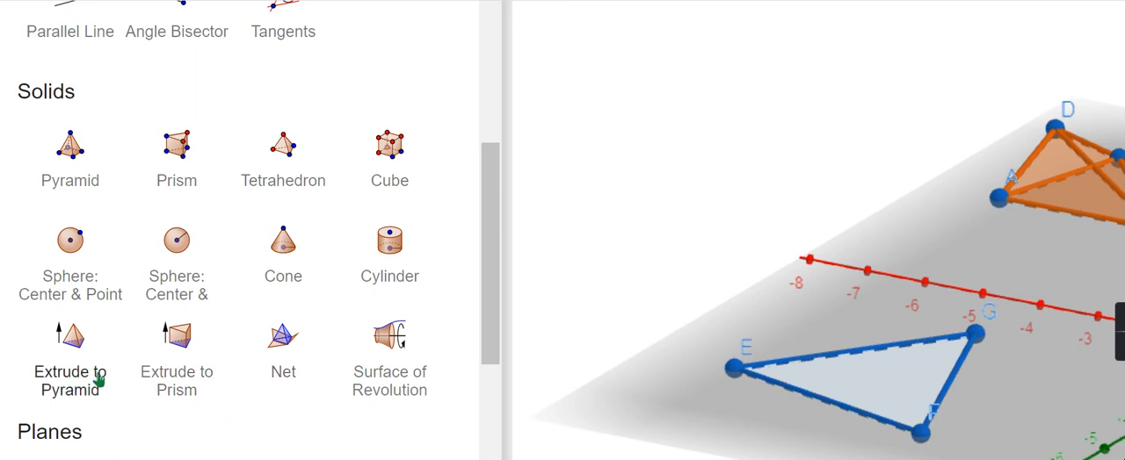
{"action": "left_click", "coordinate": [198, 339]}
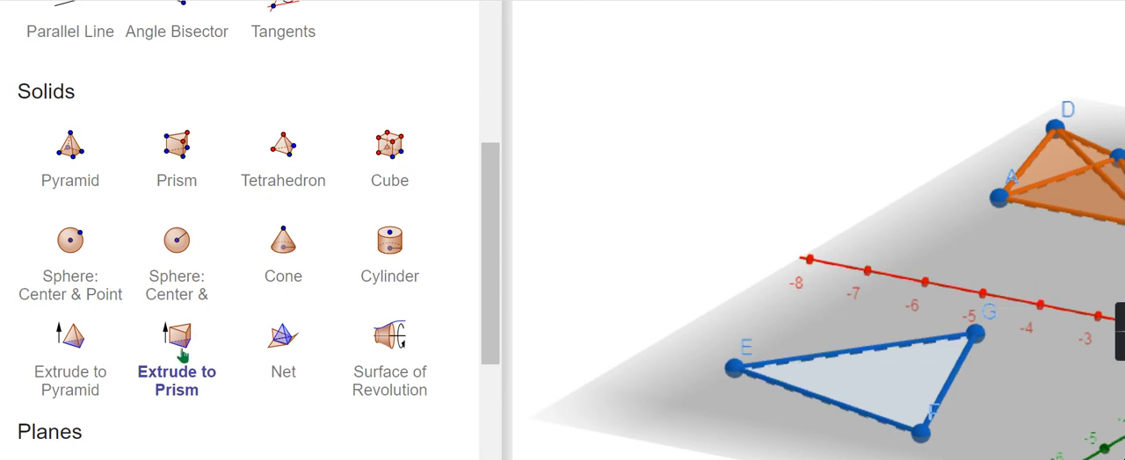
{"action": "left_click", "coordinate": [866, 384]}
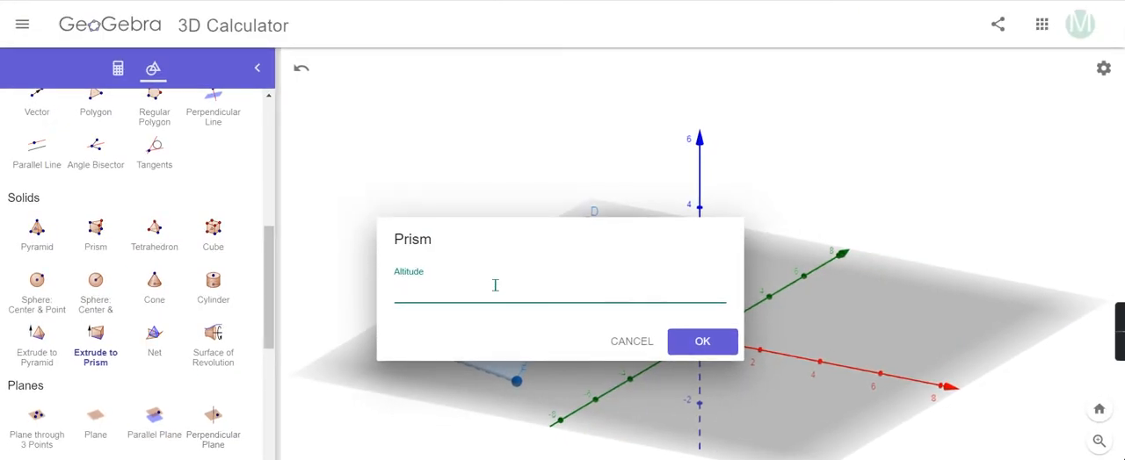
{"action": "type", "text": "4"}
{"action": "left_click", "coordinate": [716, 351]}
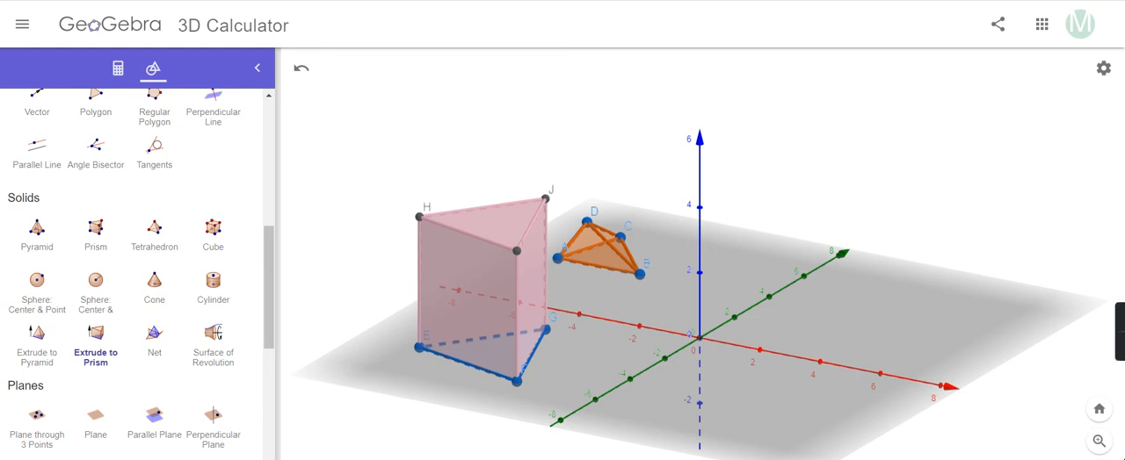
{"action": "key", "text": "Escape"}
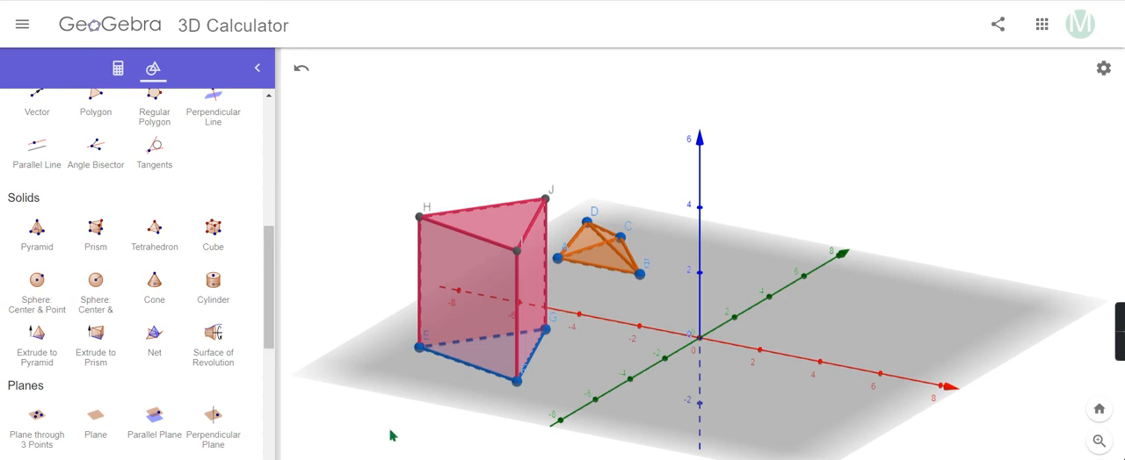
Create the net of the triangular prism and view it from another angle.
{"action": "left_click_drag", "start_coordinate": [379, 423], "coordinate": [617, 431]}
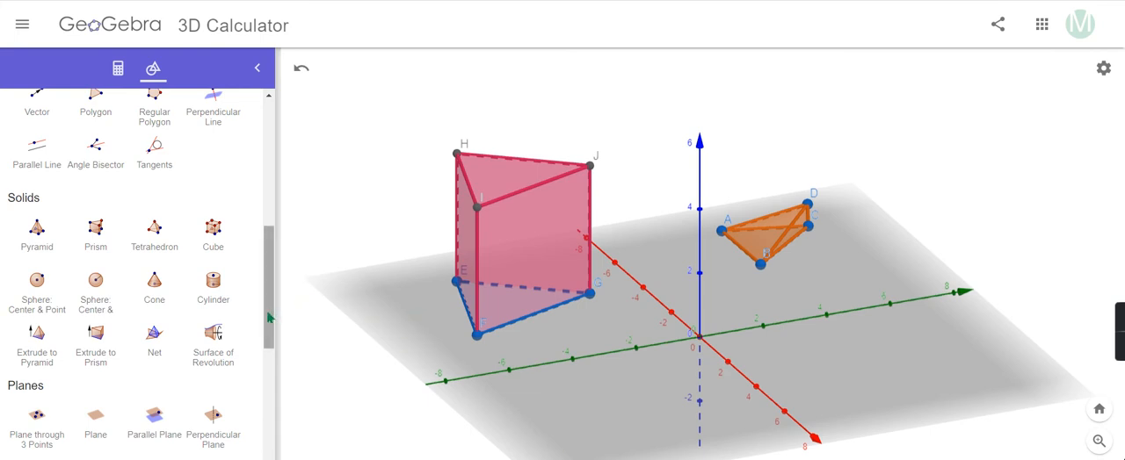
{"action": "mouse_move", "coordinate": [270, 318]}
{"action": "left_mouse_down"}
{"action": "mouse_move", "coordinate": [270, 362]}
{"action": "mouse_move", "coordinate": [269, 317]}
{"action": "left_mouse_up"}
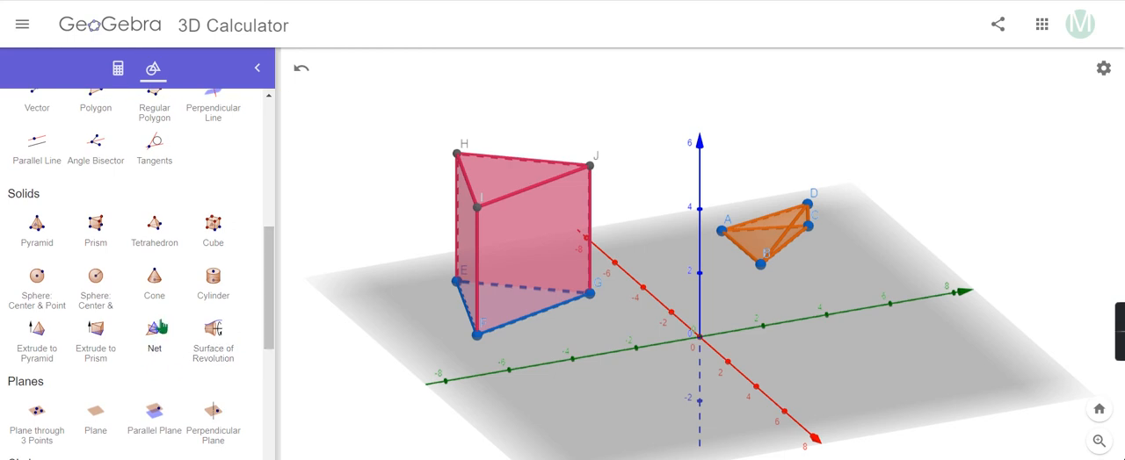
{"action": "left_click", "coordinate": [159, 329]}
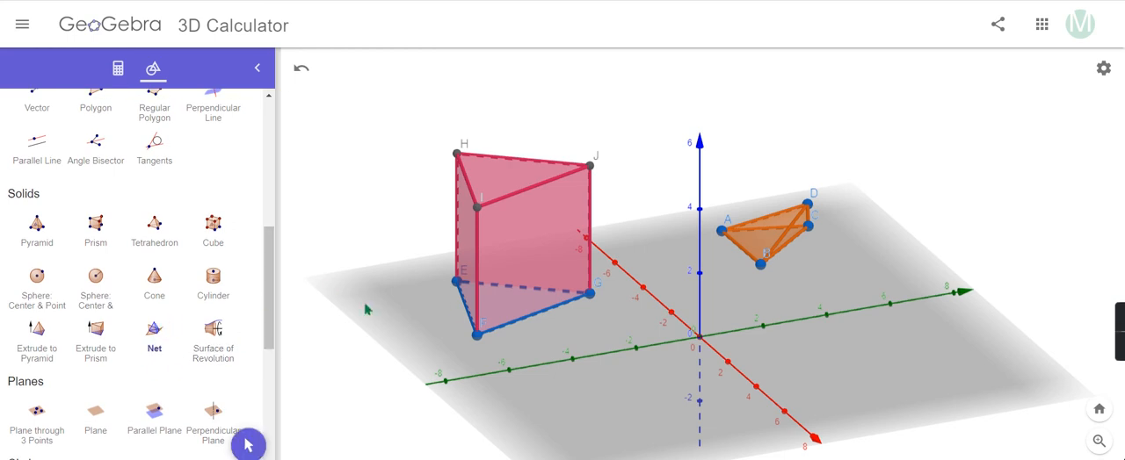
{"action": "left_click", "coordinate": [539, 241]}
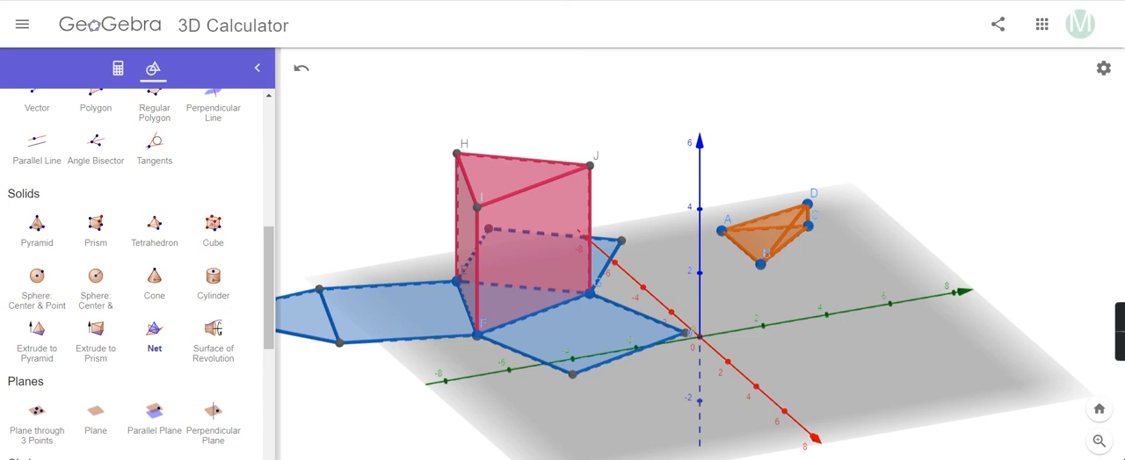
{"action": "left_click_drag", "start_coordinate": [369, 422], "coordinate": [399, 410]}
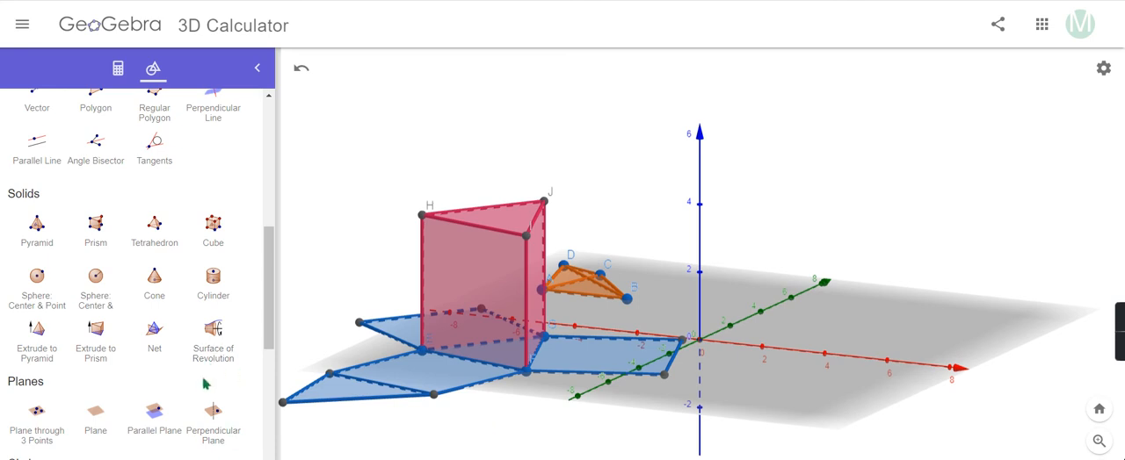
Draw a regular polygon with 8 vertices on the grey plane, on the positive-x, positive-y side.
{"action": "scroll", "coordinate": [203, 383], "scroll_direction": "down", "scroll_amount": 1}
{"action": "scroll", "coordinate": [204, 384], "scroll_direction": "down", "scroll_amount": 1}
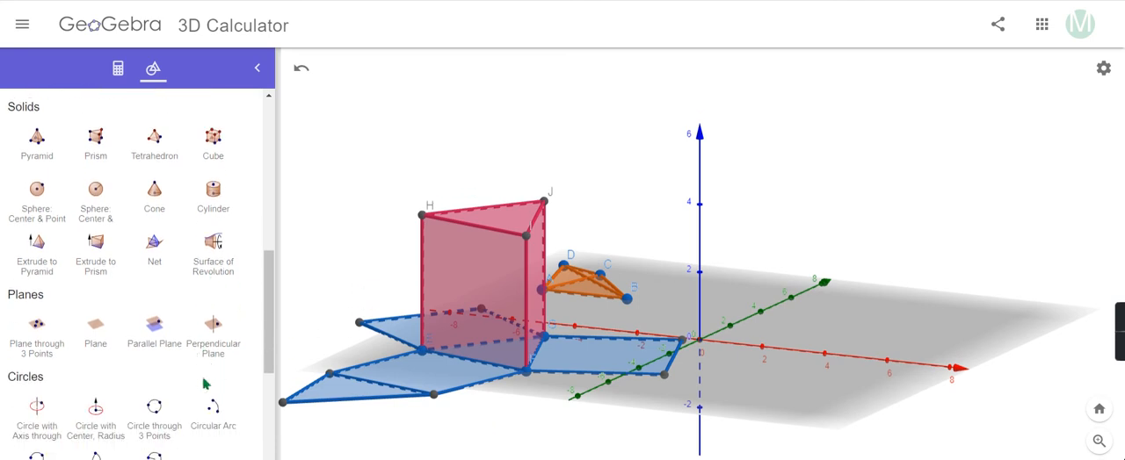
{"action": "scroll", "coordinate": [203, 383], "scroll_direction": "up", "scroll_amount": 5}
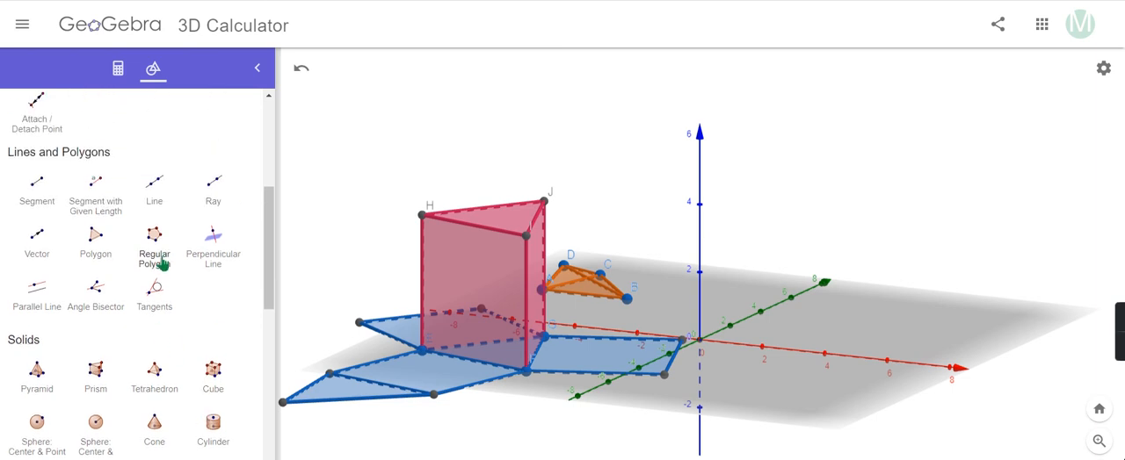
{"action": "left_click", "coordinate": [156, 235]}
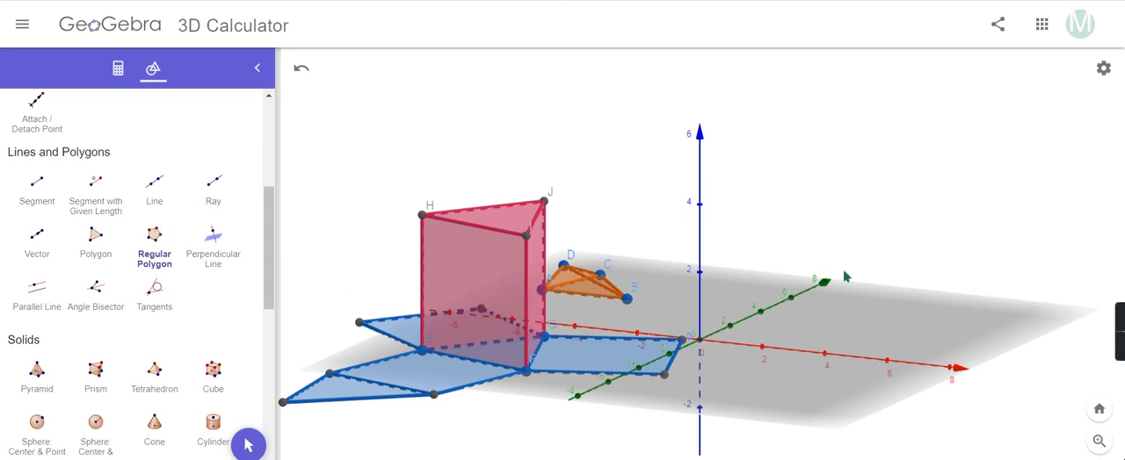
{"action": "left_click", "coordinate": [934, 328]}
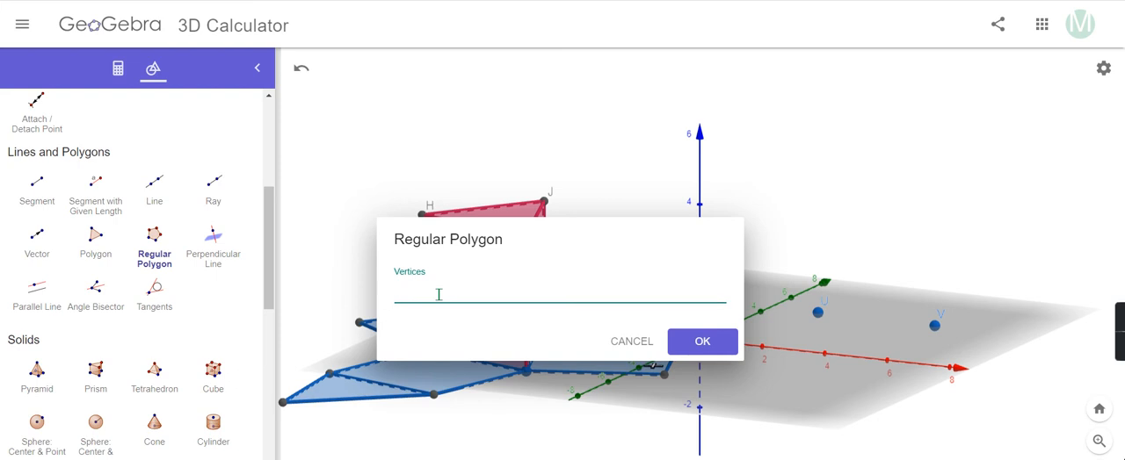
{"action": "type", "text": "8"}
{"action": "left_click", "coordinate": [702, 342]}
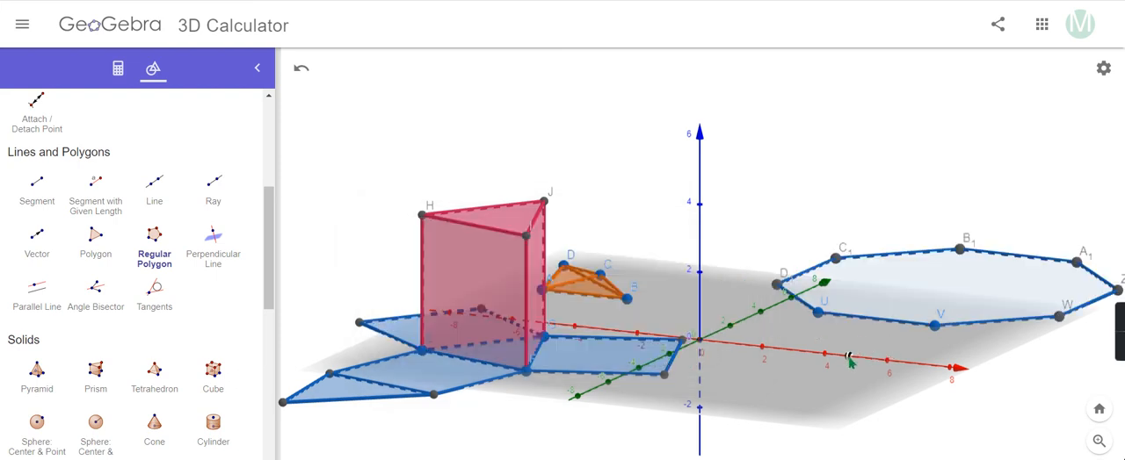
{"action": "key", "text": "Escape"}
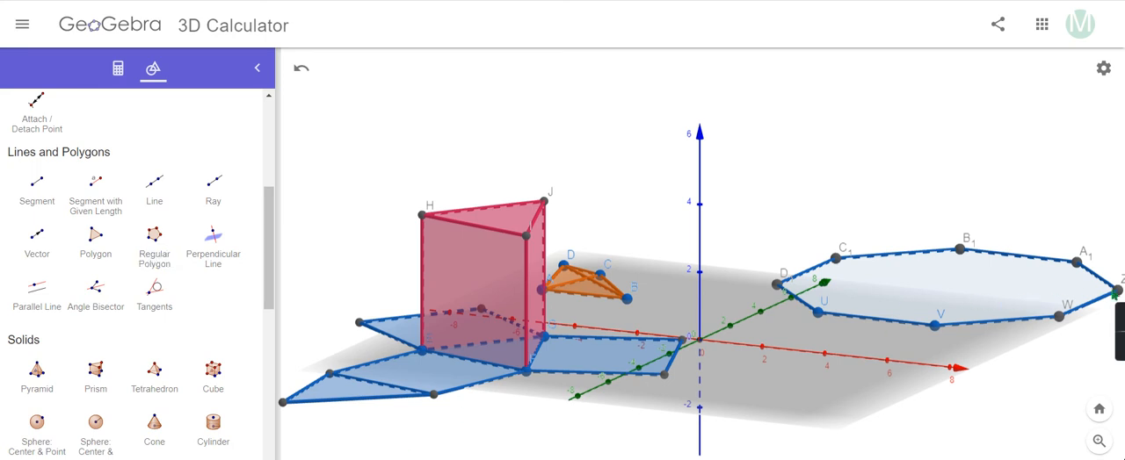
Shrink the regular octagon by moving its vertex V closer to vertex U and the x-axis.
{"action": "left_click_drag", "start_coordinate": [1119, 292], "coordinate": [1002, 296]}
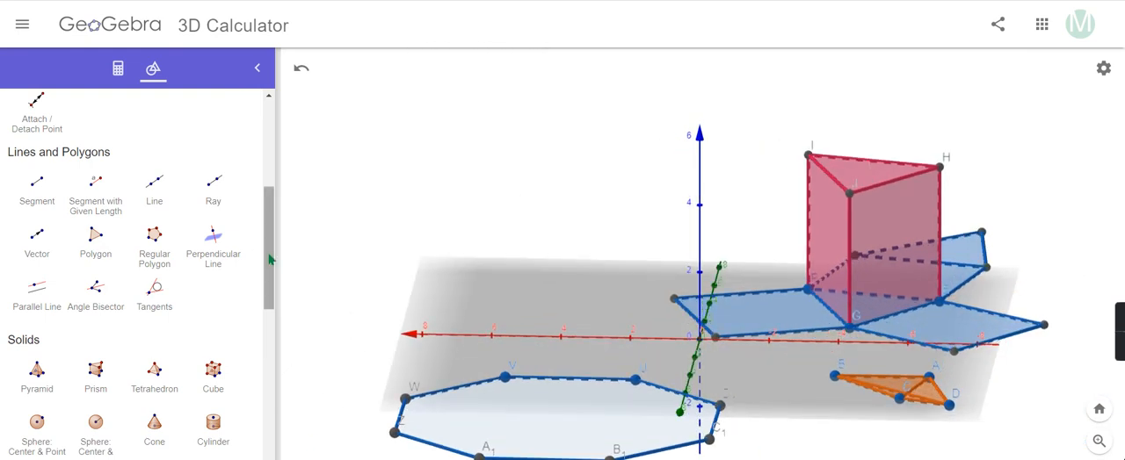
{"action": "left_click_drag", "start_coordinate": [270, 256], "coordinate": [319, 88]}
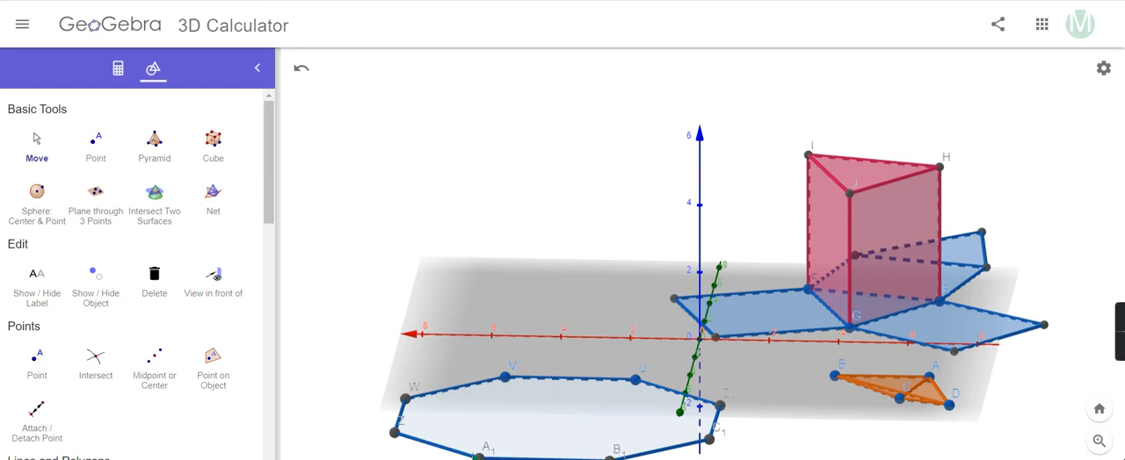
{"action": "left_click_drag", "start_coordinate": [492, 450], "coordinate": [470, 456]}
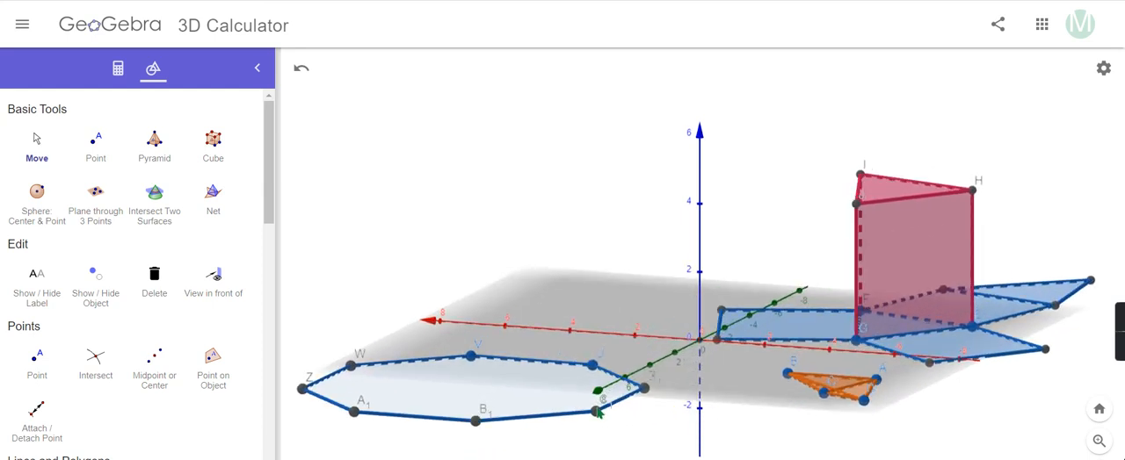
{"action": "mouse_move", "coordinate": [597, 418]}
{"action": "left_mouse_down"}
{"action": "mouse_move", "coordinate": [565, 414]}
{"action": "mouse_move", "coordinate": [607, 422]}
{"action": "mouse_move", "coordinate": [615, 410]}
{"action": "mouse_move", "coordinate": [619, 419]}
{"action": "left_mouse_up"}
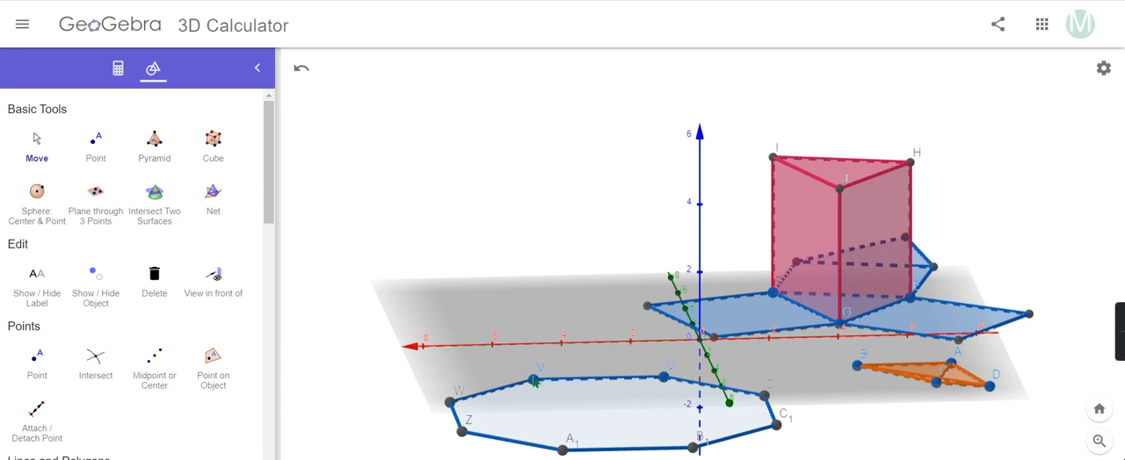
{"action": "left_click_drag", "start_coordinate": [533, 384], "coordinate": [599, 361]}
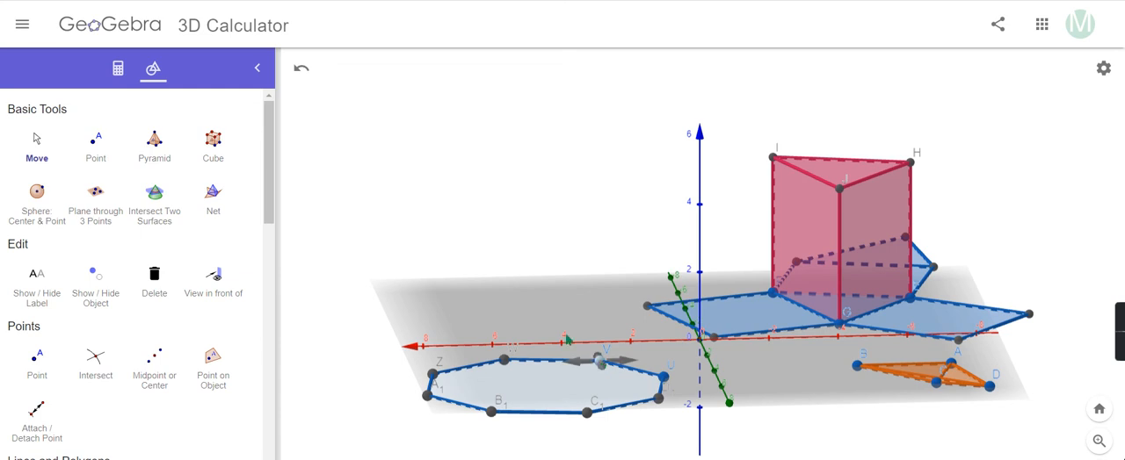
Extrude the regular octagon into a prism with an altitude of 2.
{"action": "mouse_move", "coordinate": [320, 407]}
{"action": "left_mouse_down"}
{"action": "mouse_move", "coordinate": [326, 423]}
{"action": "mouse_move", "coordinate": [338, 415]}
{"action": "left_mouse_up"}
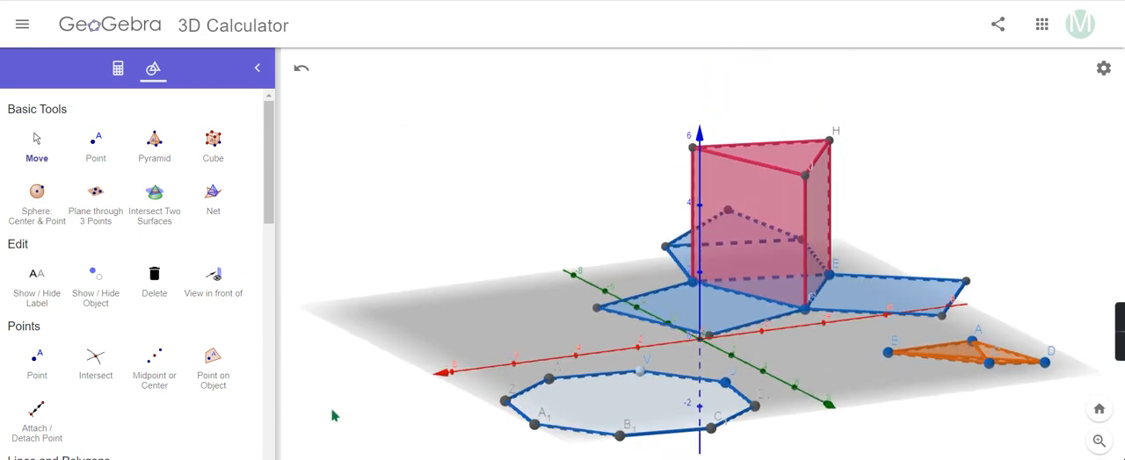
{"action": "scroll", "coordinate": [186, 395], "scroll_direction": "down", "scroll_amount": 5}
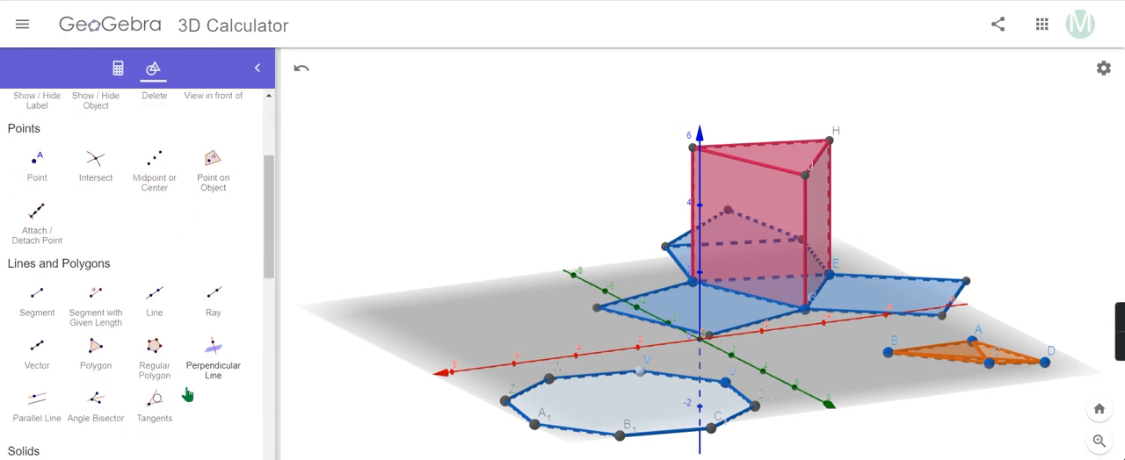
{"action": "scroll", "coordinate": [156, 395], "scroll_direction": "down", "scroll_amount": 2}
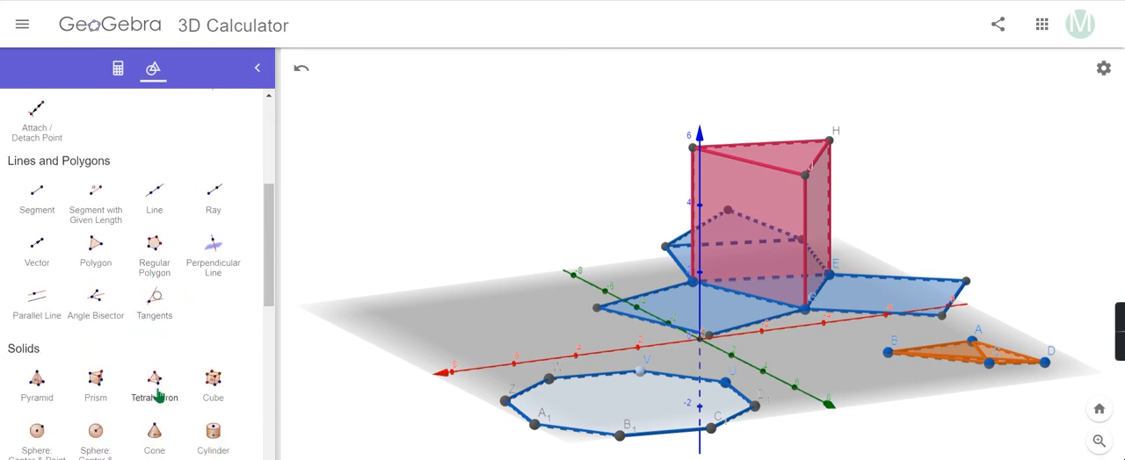
{"action": "scroll", "coordinate": [157, 395], "scroll_direction": "down", "scroll_amount": 3}
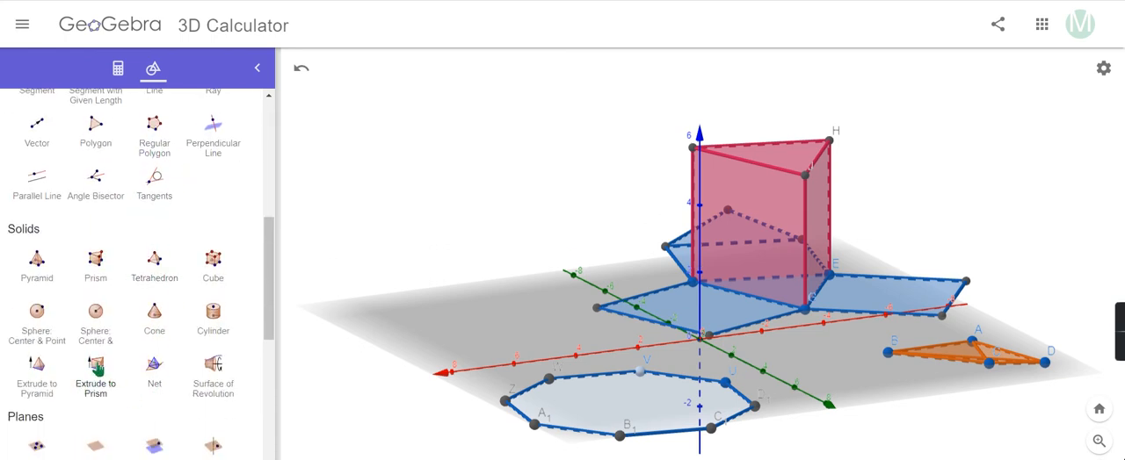
{"action": "left_click", "coordinate": [95, 369]}
{"action": "left_click", "coordinate": [593, 400]}
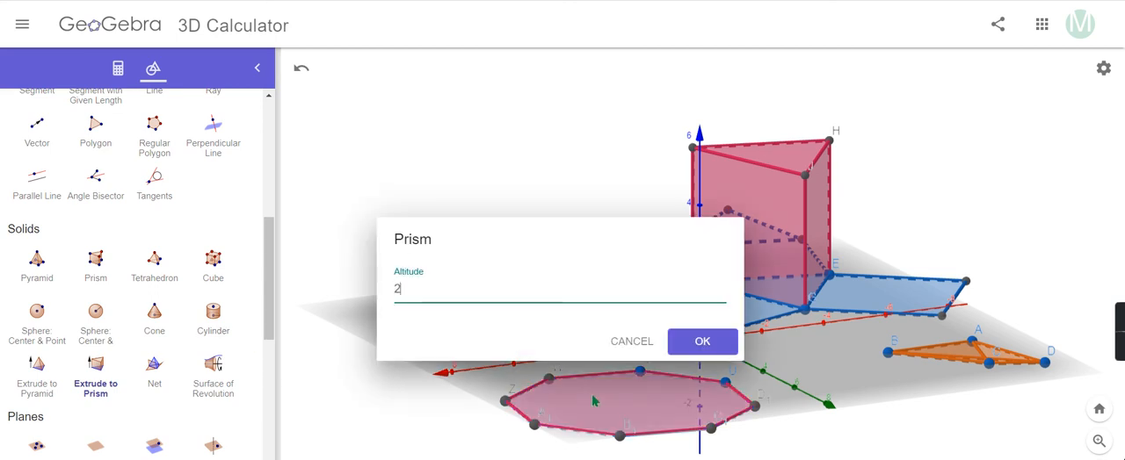
{"action": "key", "text": "Return"}
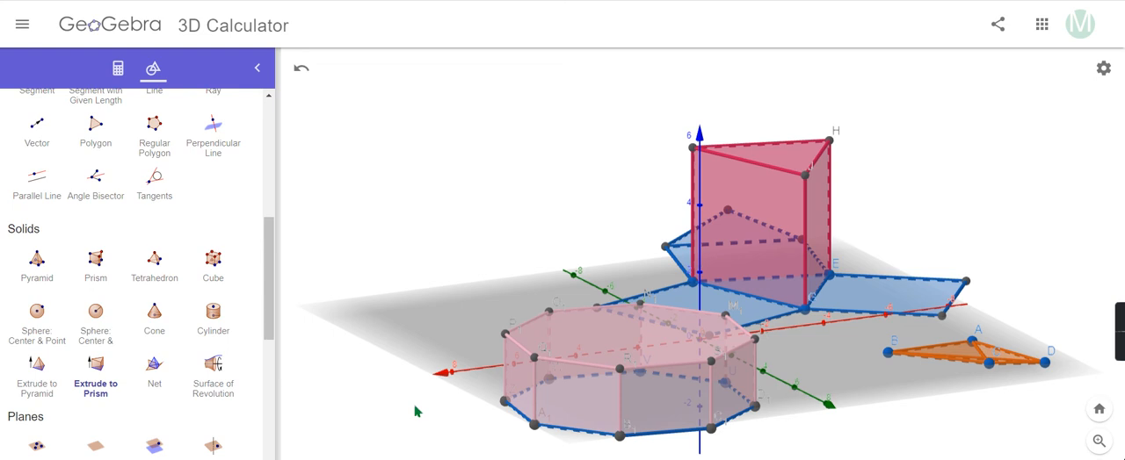
Measure the volume of the octagonal prism with the Volume tool.
{"action": "left_click_drag", "start_coordinate": [269, 313], "coordinate": [269, 353]}
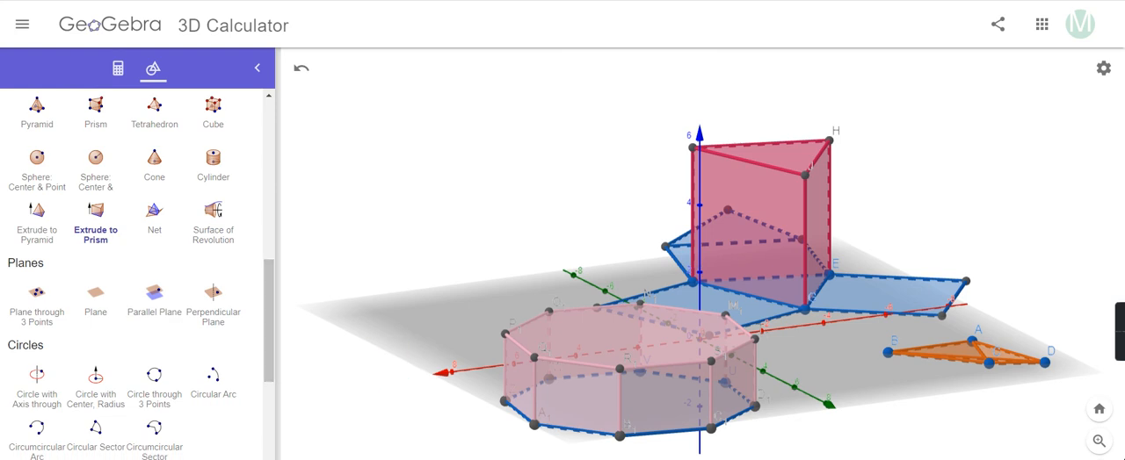
{"action": "key", "text": "Escape"}
{"action": "left_click_drag", "start_coordinate": [371, 408], "coordinate": [387, 420]}
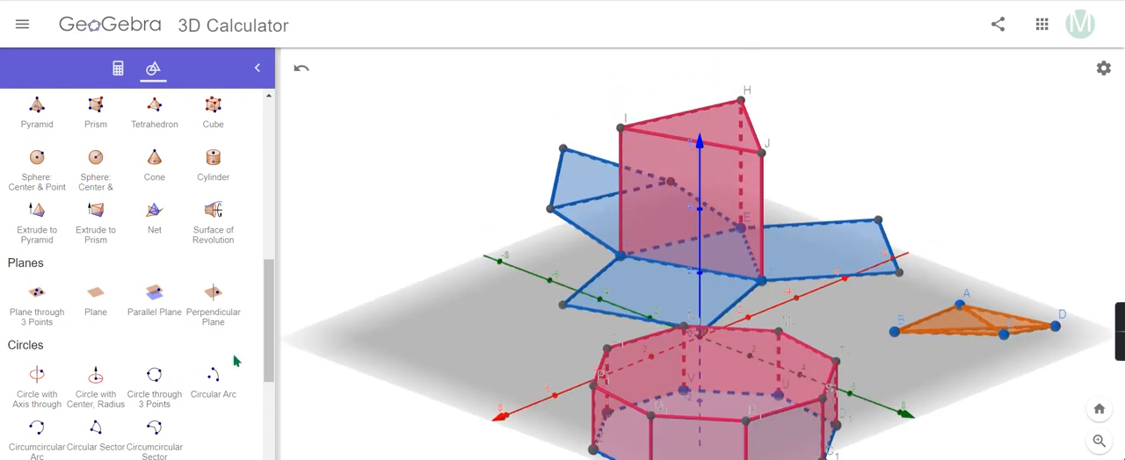
{"action": "scroll", "coordinate": [210, 408], "scroll_direction": "down", "scroll_amount": 4}
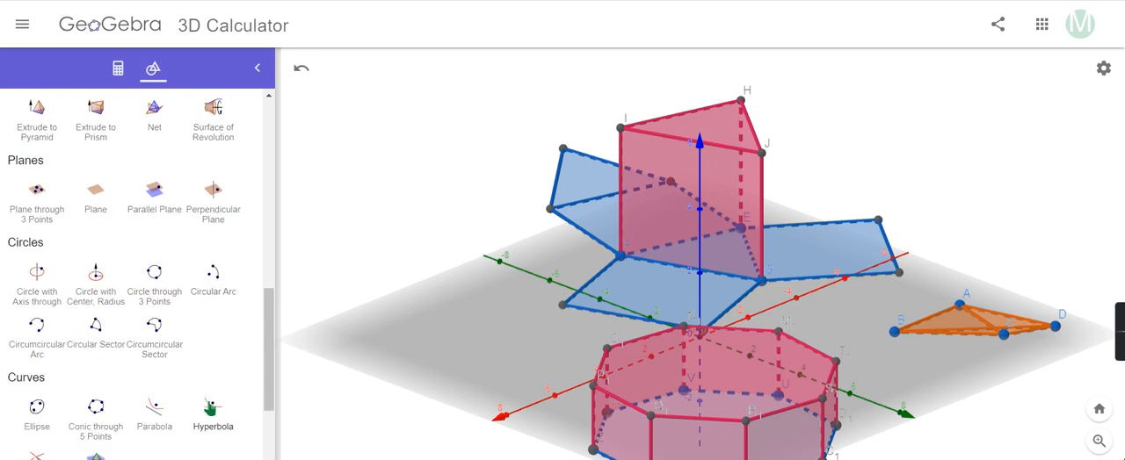
{"action": "scroll", "coordinate": [210, 408], "scroll_direction": "down", "scroll_amount": 3}
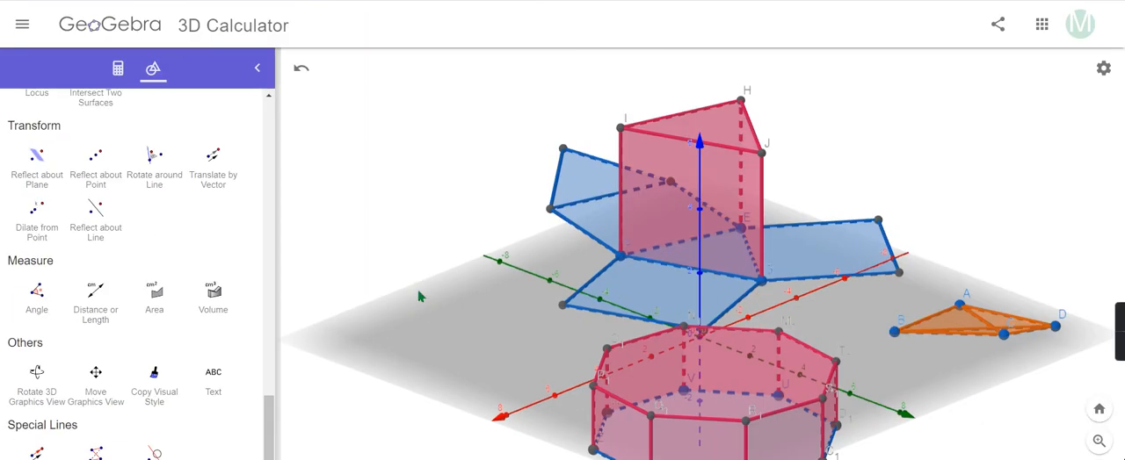
{"action": "left_click", "coordinate": [216, 295]}
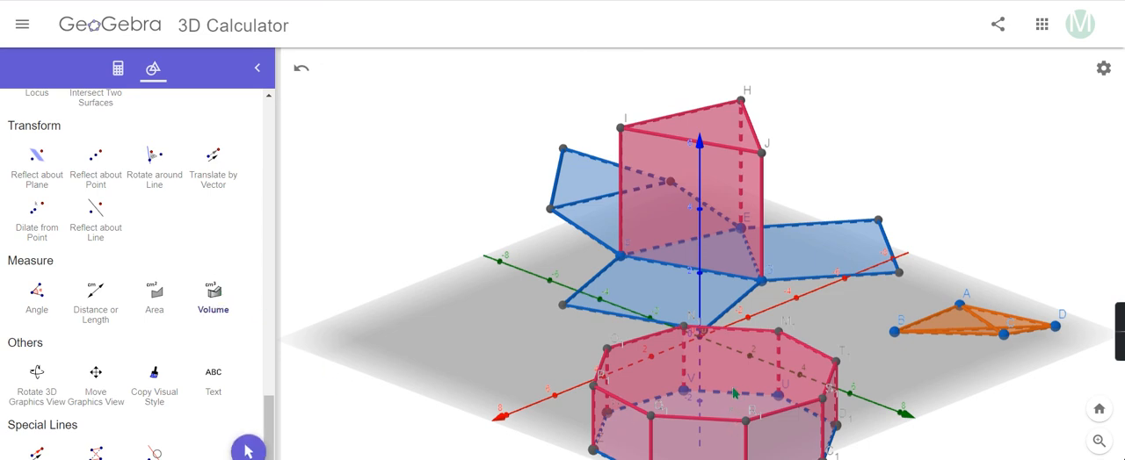
{"action": "left_click", "coordinate": [732, 394]}
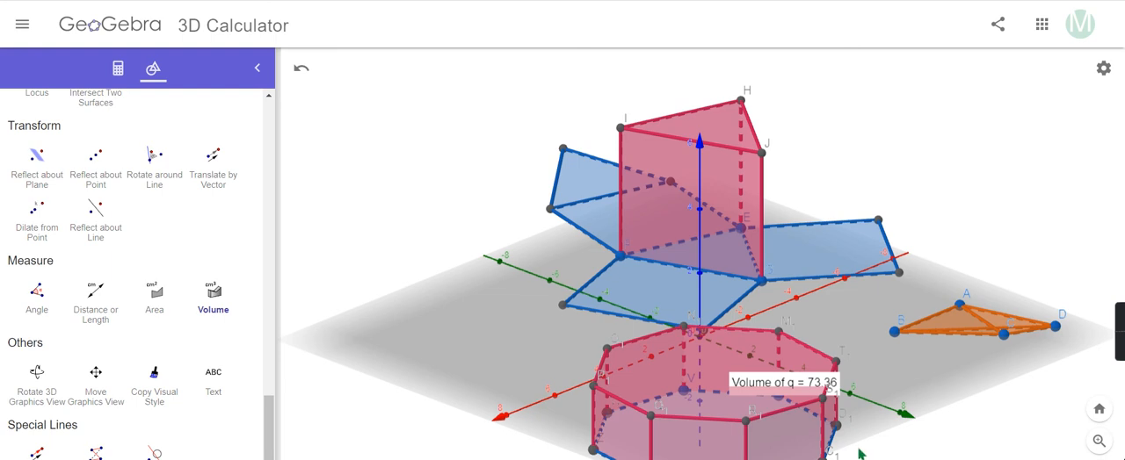
Measure the distance between the adjacent vertices Q1 and R1 on the octagonal prism's upper face.
{"action": "left_click", "coordinate": [99, 309]}
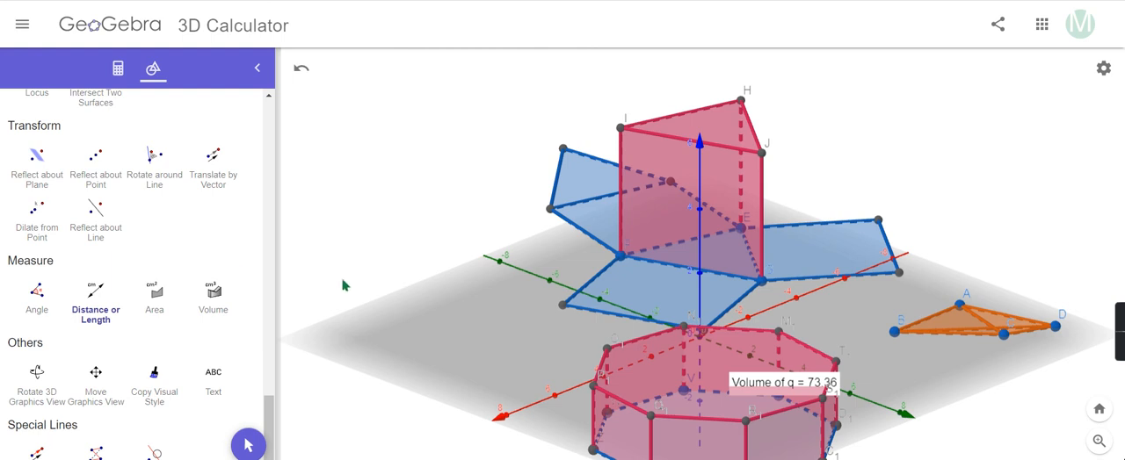
{"action": "left_click", "coordinate": [651, 418]}
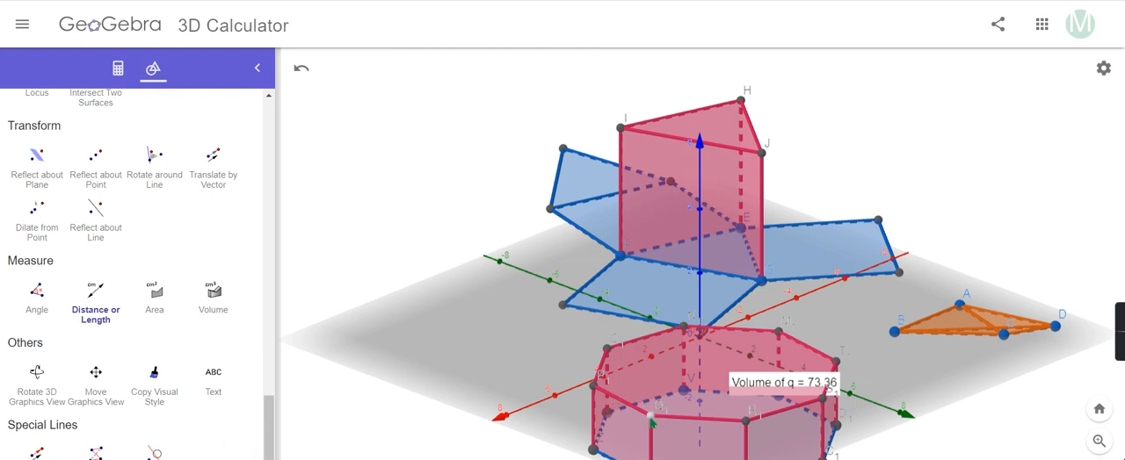
{"action": "left_click", "coordinate": [746, 422]}
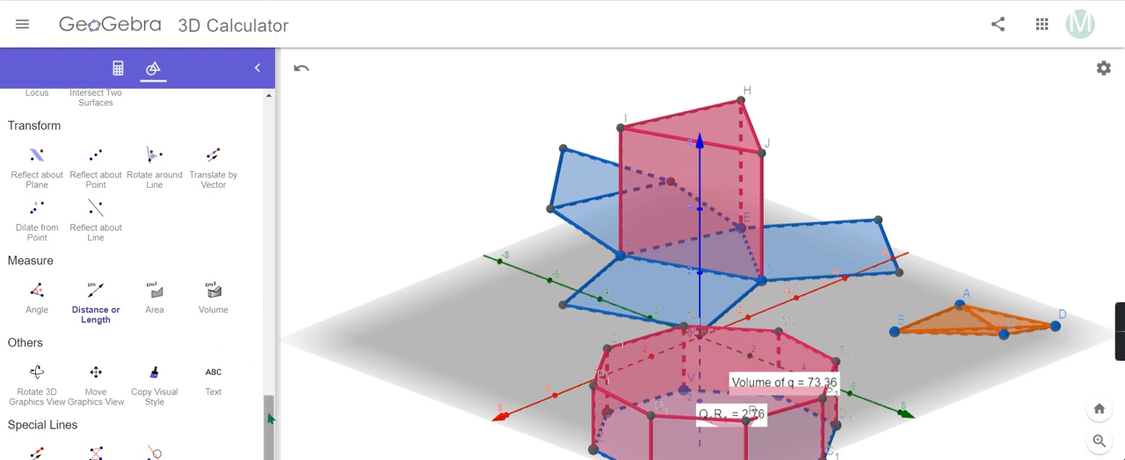
{"action": "mouse_move", "coordinate": [269, 421]}
{"action": "left_mouse_down"}
{"action": "mouse_move", "coordinate": [284, 303]}
{"action": "mouse_move", "coordinate": [270, 414]}
{"action": "left_mouse_up"}
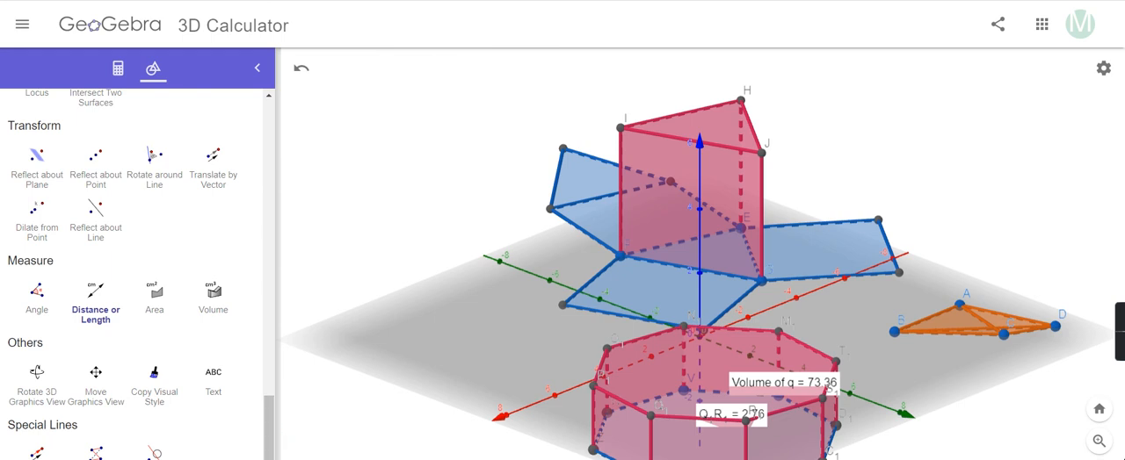
{"action": "left_click_drag", "start_coordinate": [400, 408], "coordinate": [427, 413]}
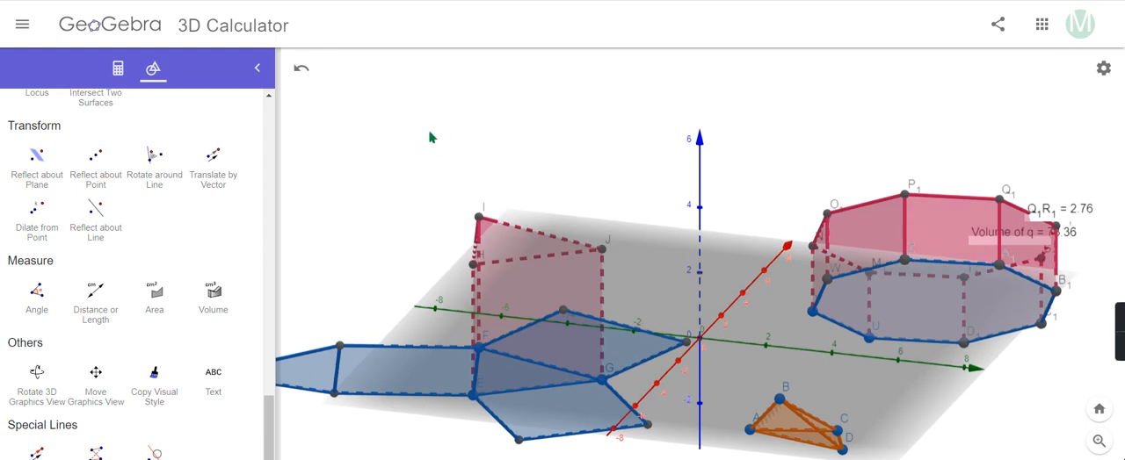
{"action": "mouse_move", "coordinate": [1112, 327]}
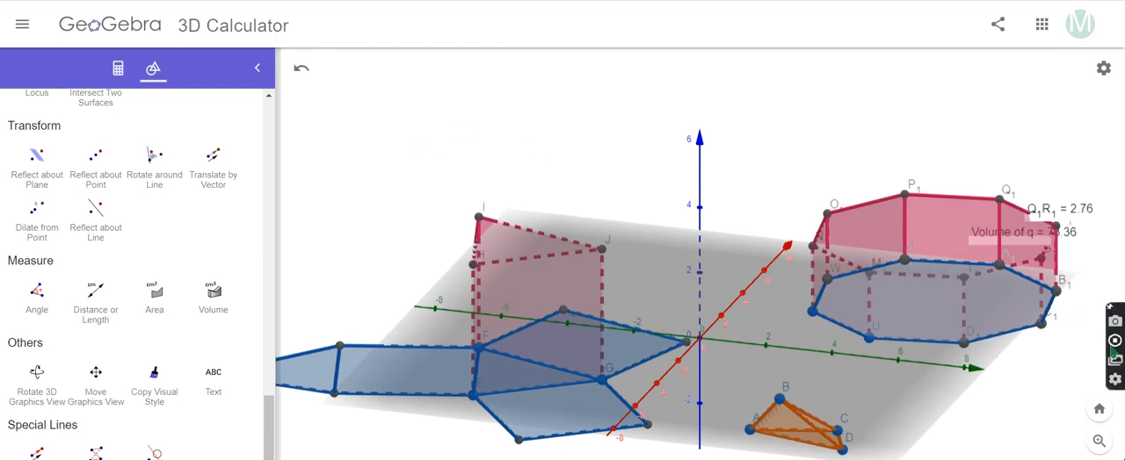